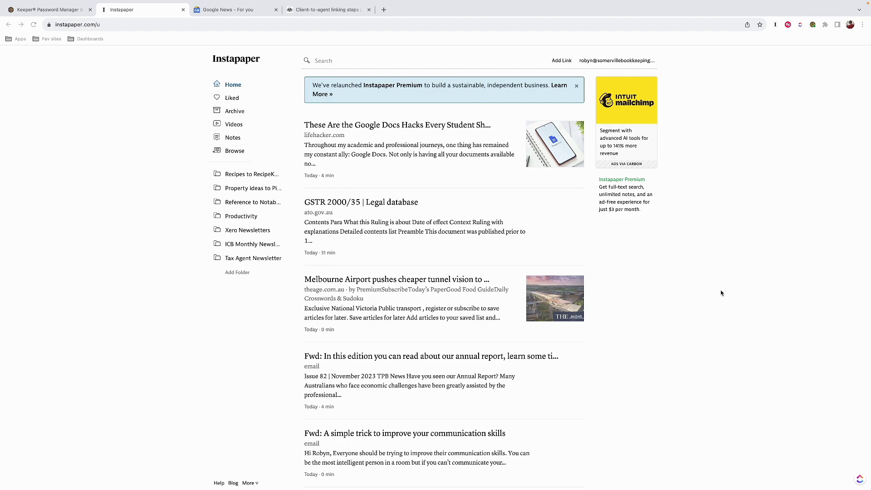
Read through the ICB Member Newsletter - July 2023 article, then go back to the reading list
scroll(457, 275, down, 2)
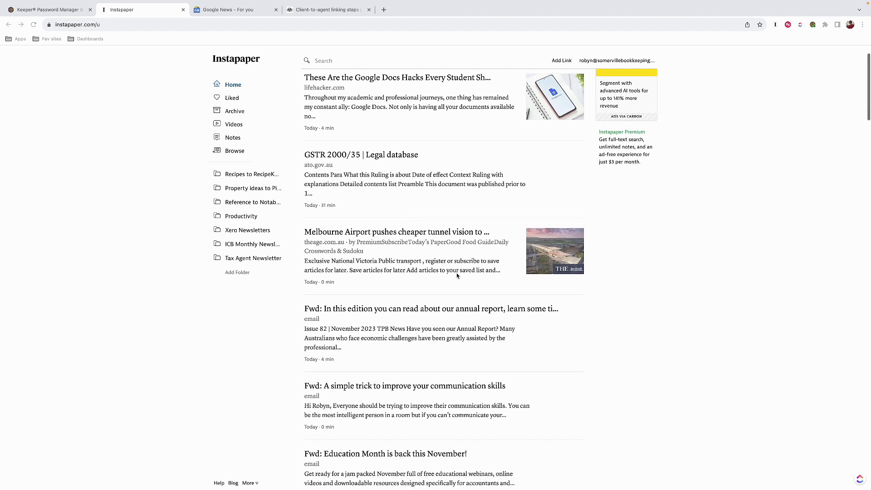
scroll(457, 275, down, 9)
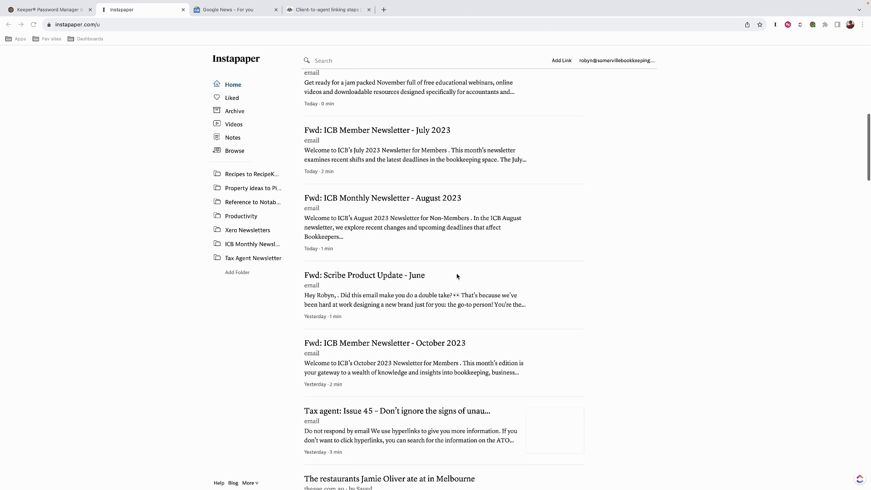
scroll(456, 276, up, 10)
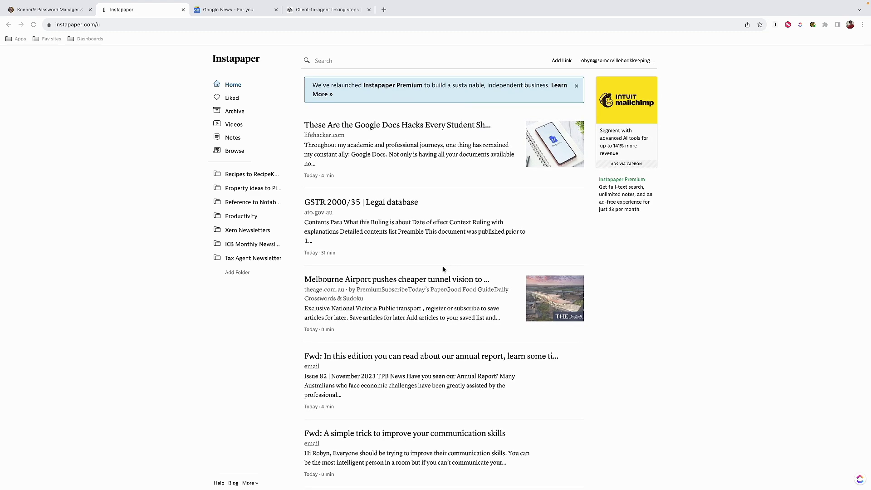
scroll(443, 270, down, 4)
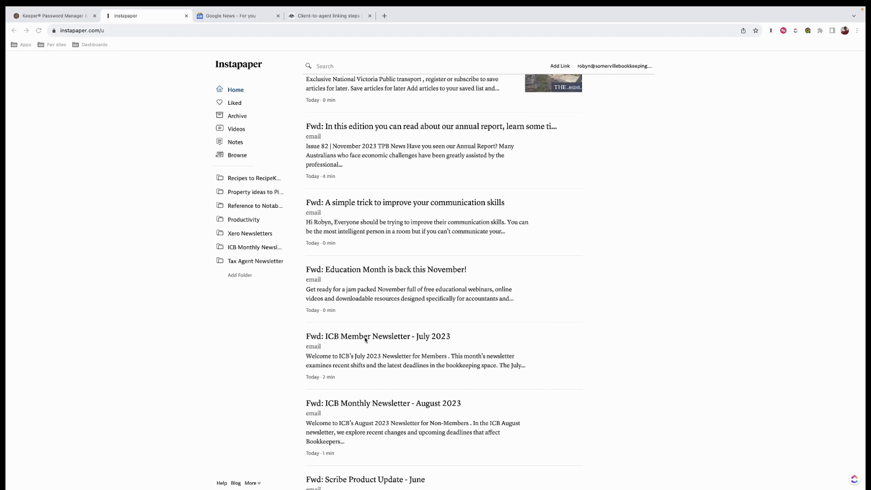
scroll(393, 233, up, 5)
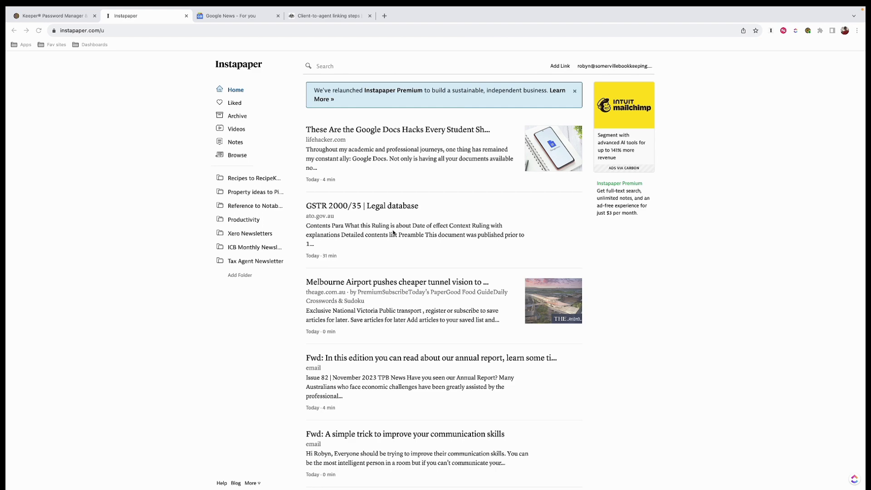
scroll(394, 233, down, 7)
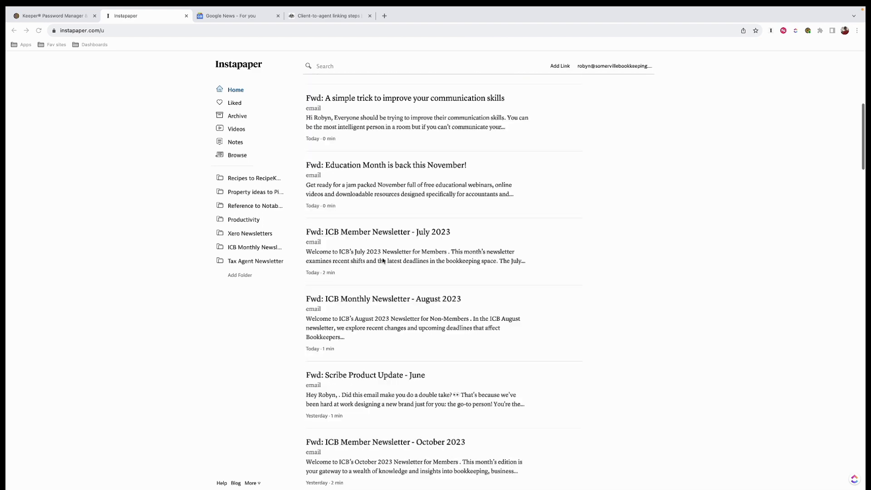
click(366, 233)
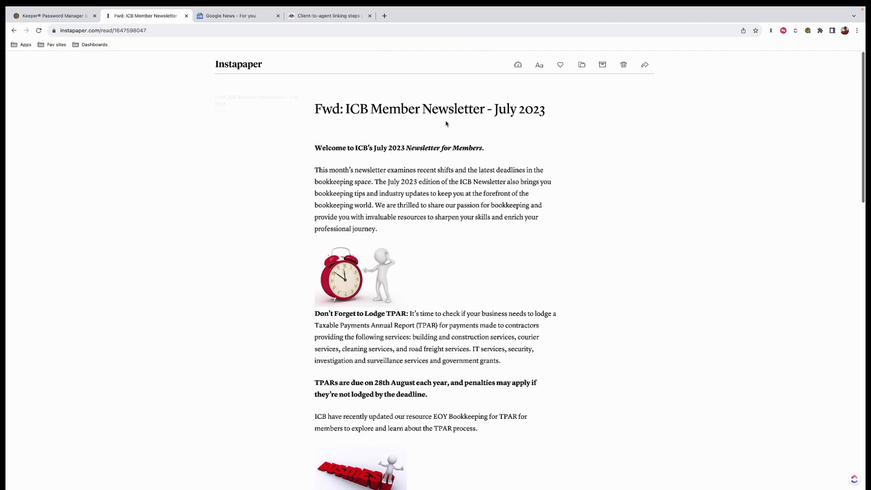
scroll(445, 123, down, 1)
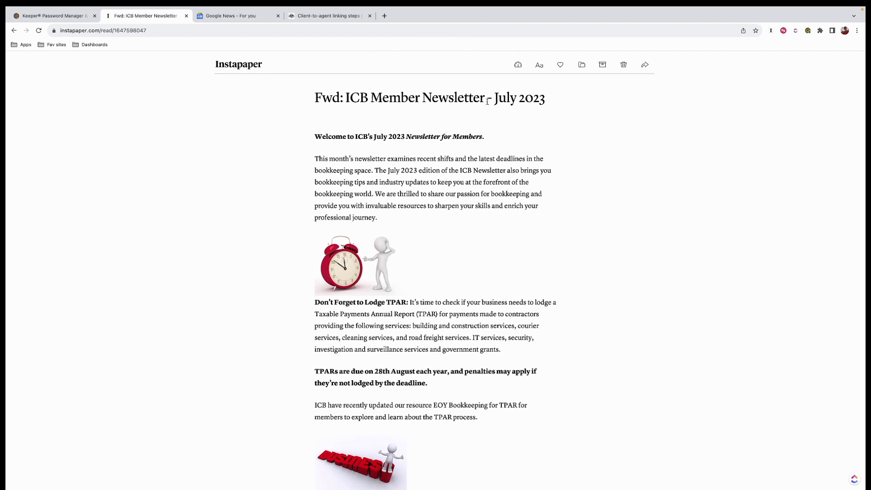
scroll(510, 252, down, 7)
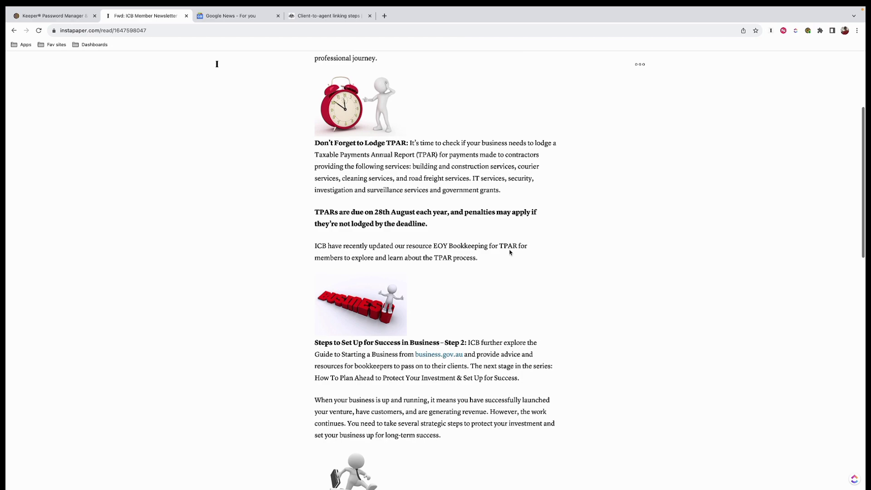
scroll(510, 252, down, 10)
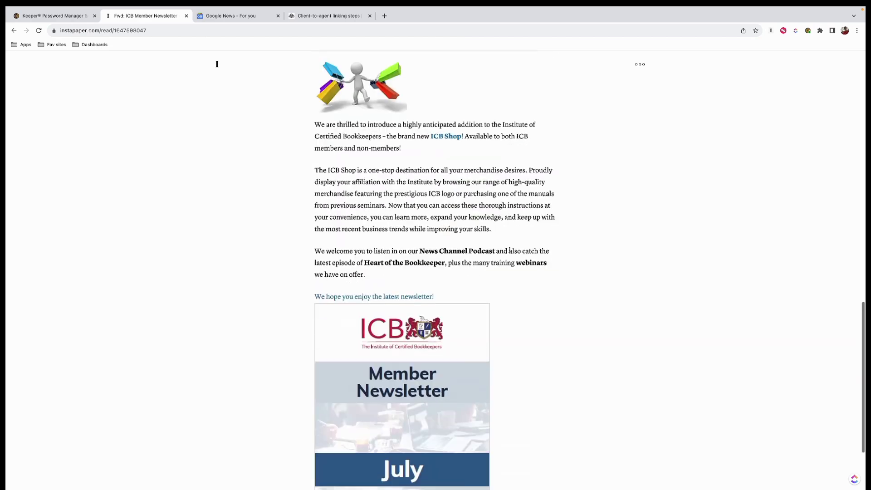
key(alt+Left)
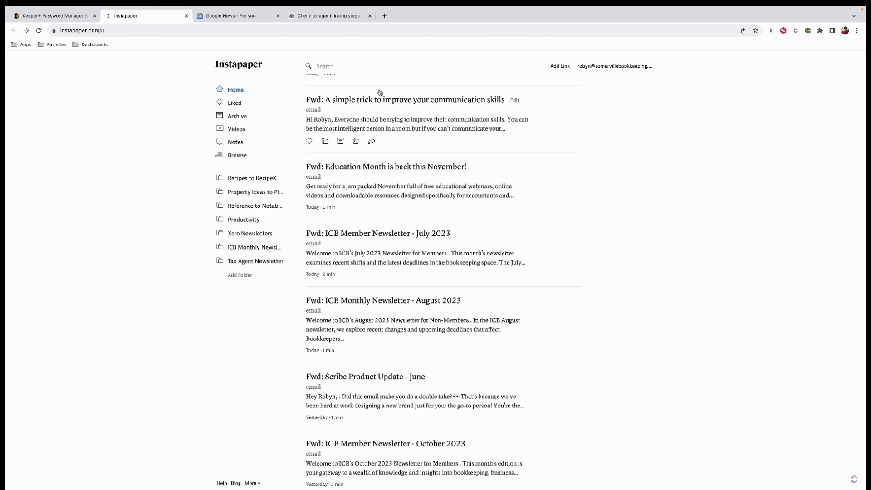
scroll(460, 193, up, 8)
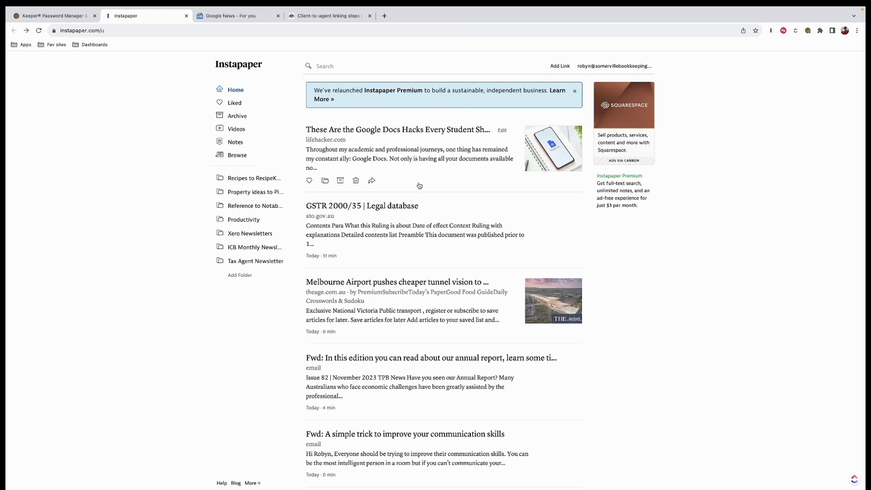
Save the Lifehacker Google Maps article from Google News, then reload Instapaper to show it on top
click(222, 16)
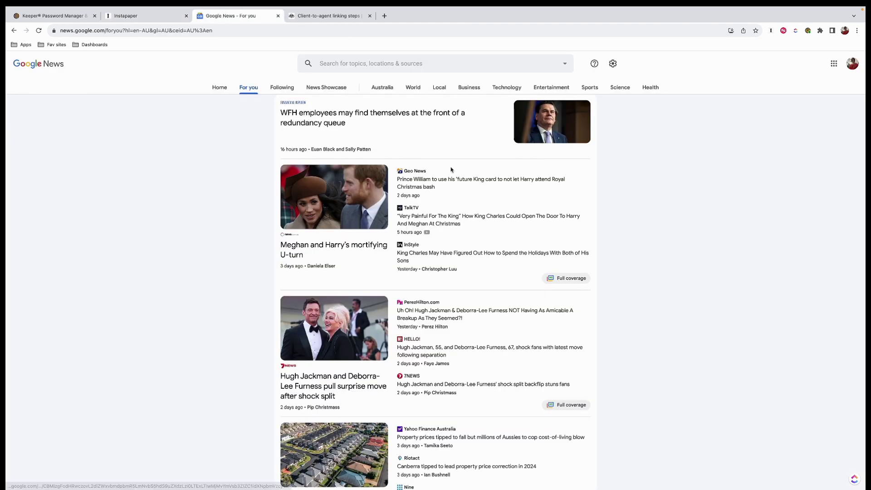
scroll(454, 179, up, 10)
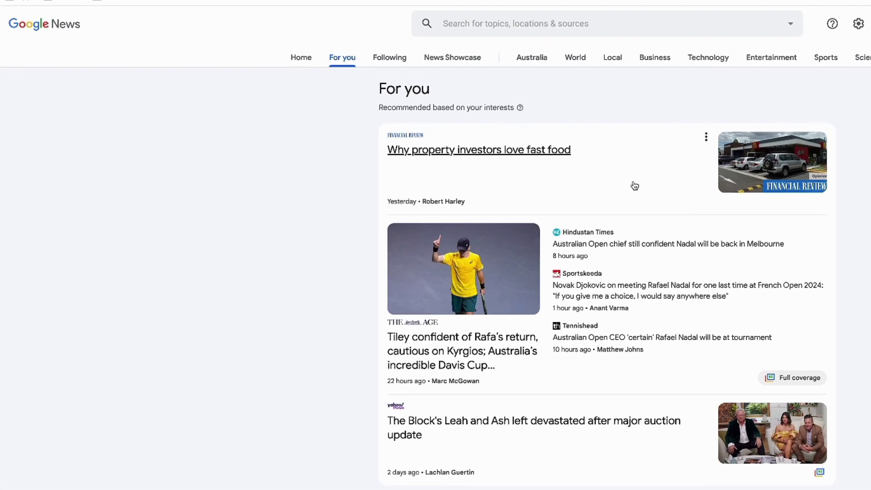
scroll(642, 264, down, 2)
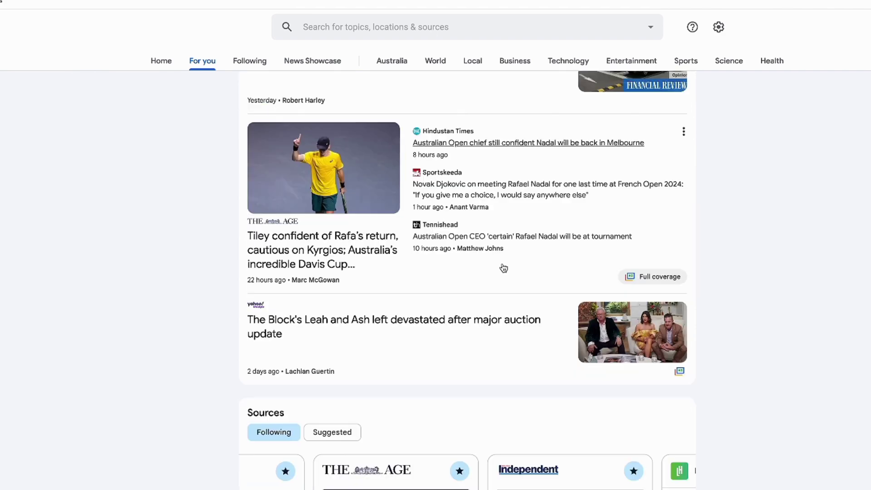
scroll(504, 270, down, 5)
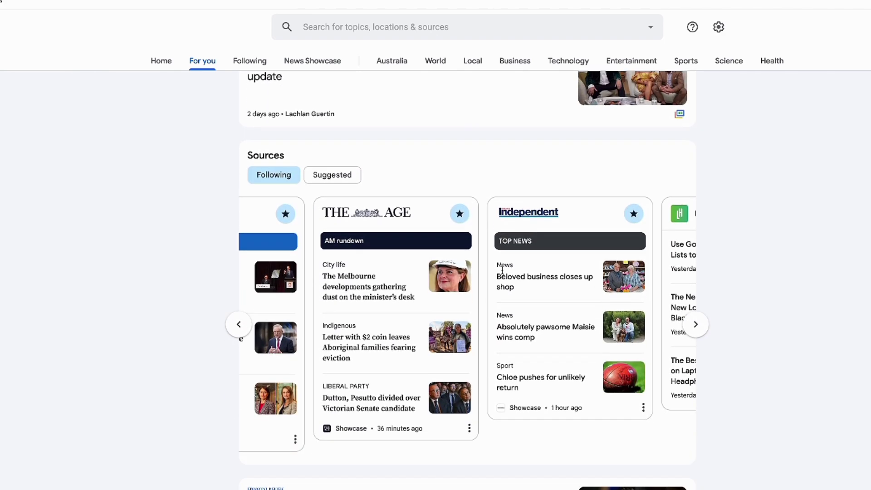
scroll(528, 393, down, 2)
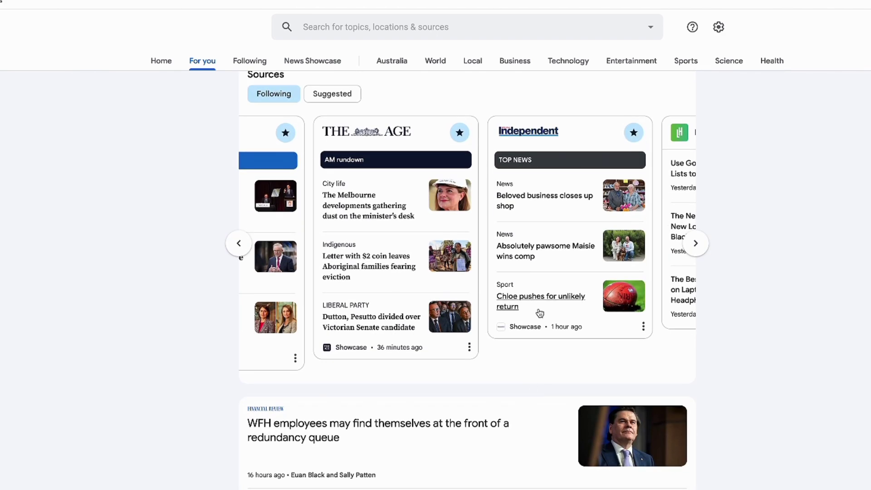
scroll(499, 371, down, 4)
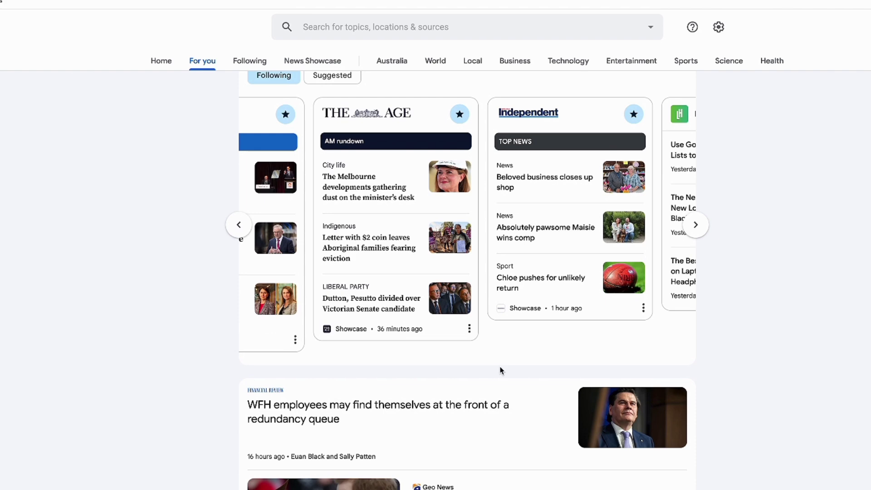
scroll(500, 372, up, 5)
scroll(510, 294, left, 3)
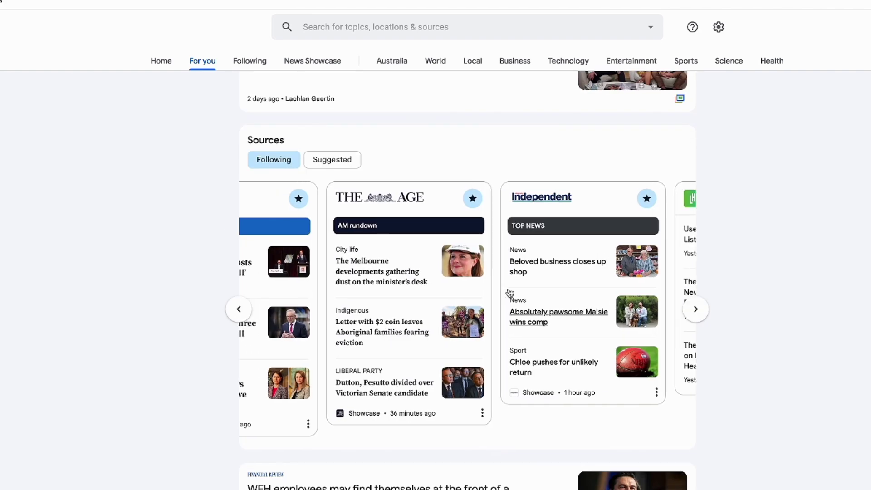
scroll(510, 294, right, 5)
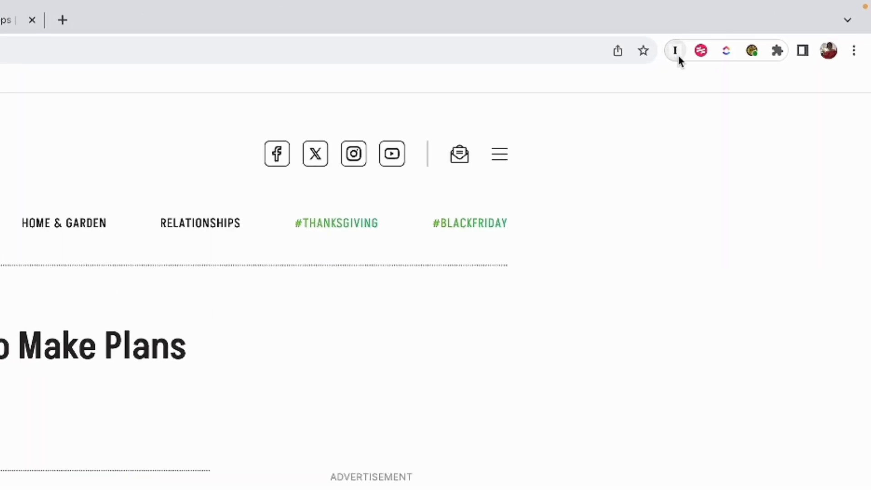
click(676, 52)
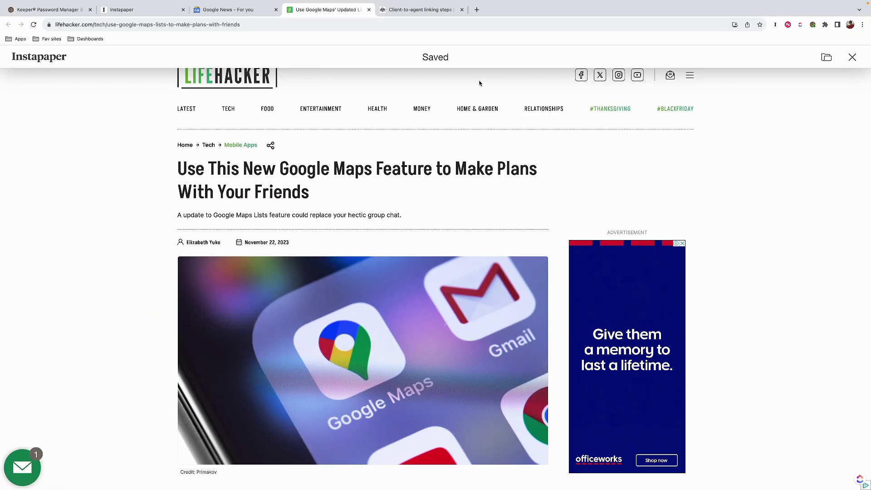
click(155, 12)
click(34, 25)
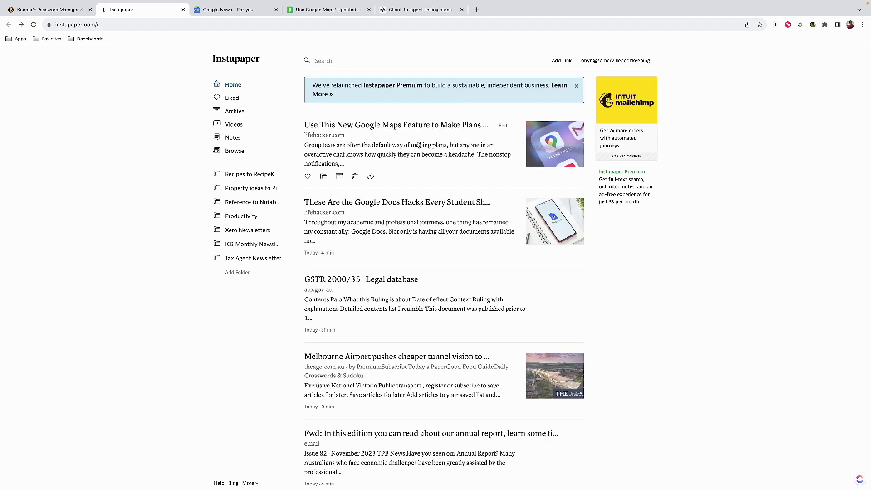
click(419, 129)
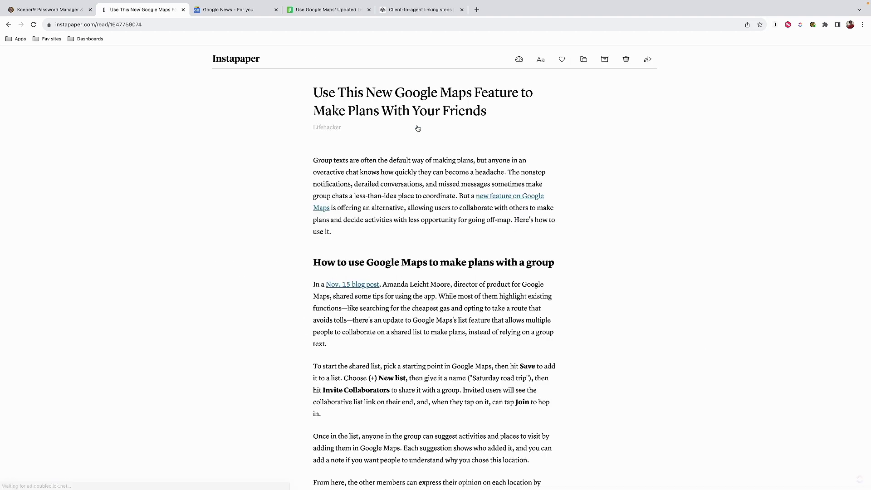
scroll(563, 255, down, 3)
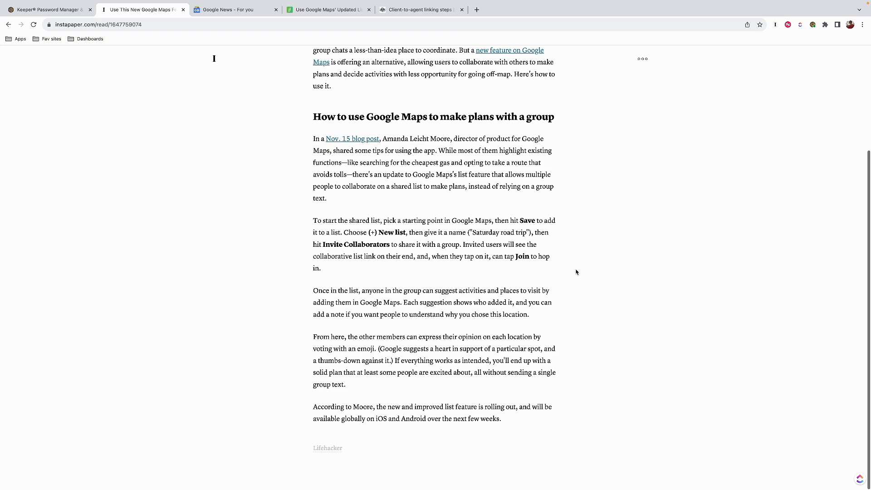
scroll(446, 245, up, 4)
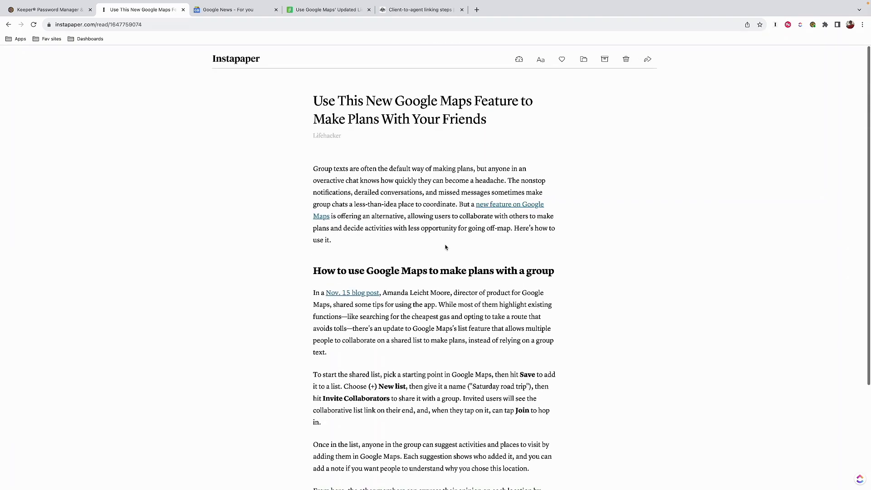
scroll(445, 245, down, 2)
scroll(446, 245, down, 2)
scroll(447, 247, up, 4)
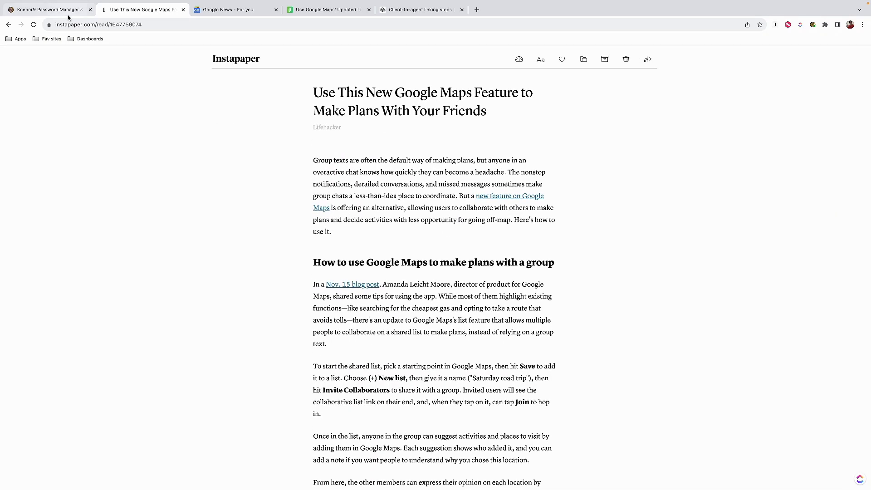
click(8, 24)
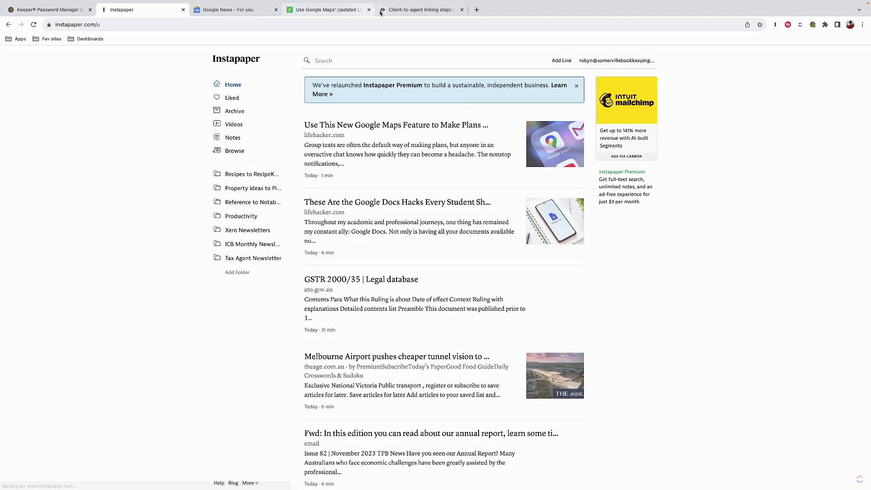
Save the ATO 'Client-to-agent linking steps' page with the Instapaper extension, then return to the reading list
click(405, 13)
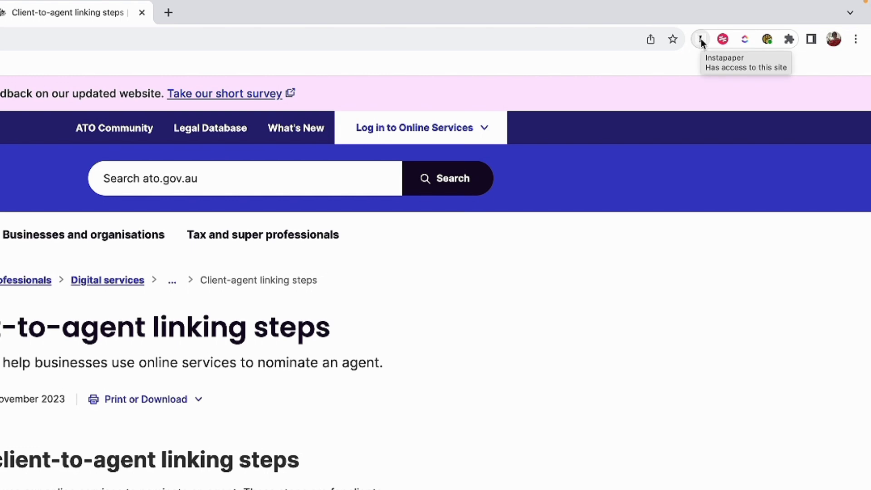
click(701, 39)
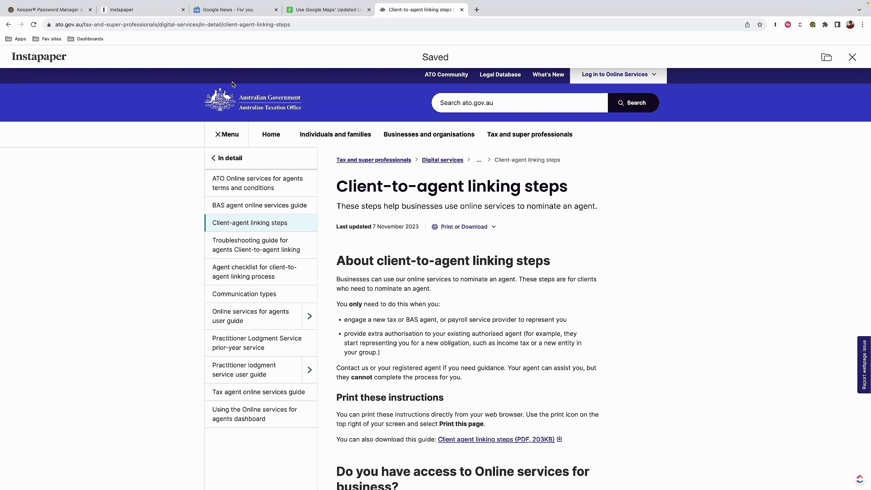
click(143, 14)
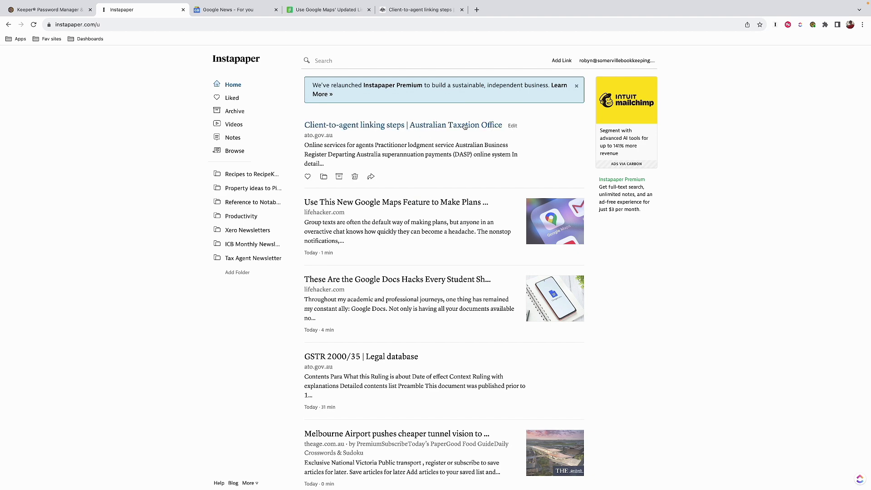
click(434, 128)
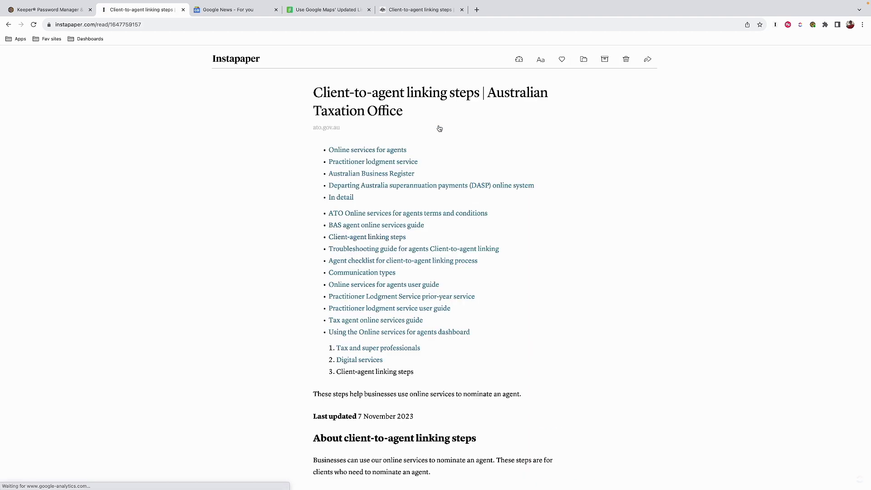
scroll(464, 163, down, 5)
scroll(463, 163, down, 14)
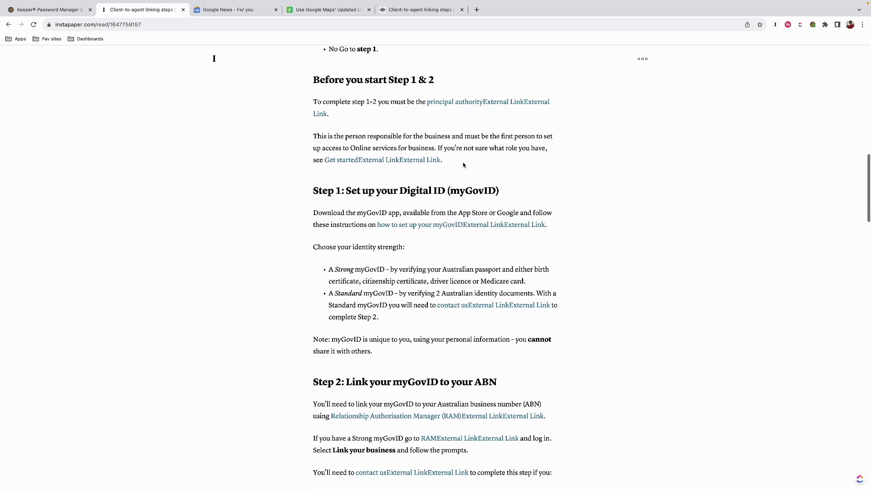
scroll(463, 165, down, 6)
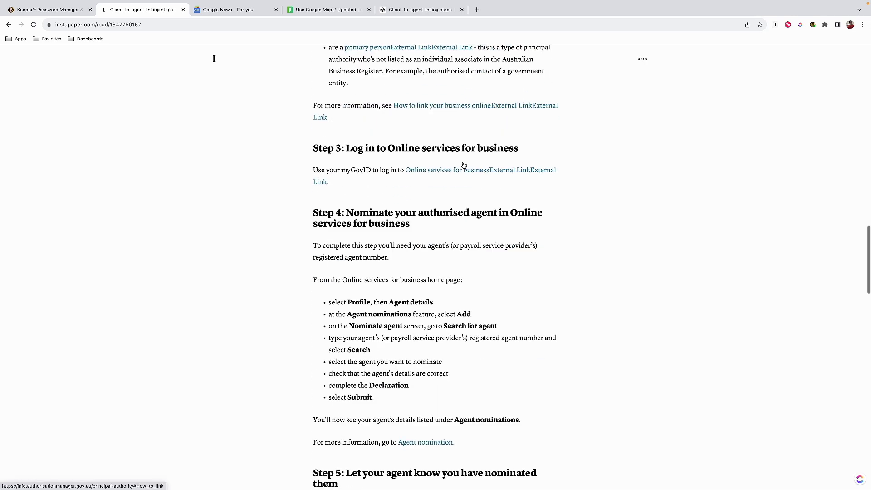
scroll(163, 60, up, 20)
click(237, 63)
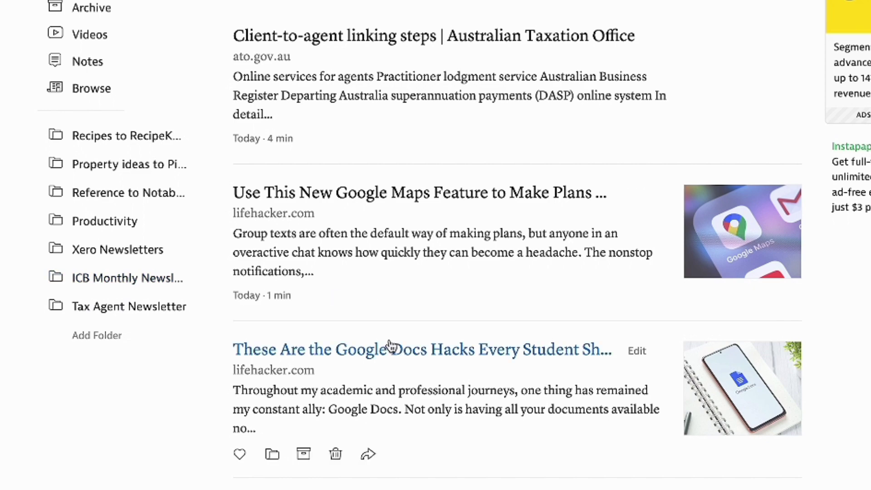
Drag 'Fwd: ICB Member Newsletter - July 2023' from the Home list onto the ICB Monthly Newsletter sidebar folder
scroll(439, 339, down, 1)
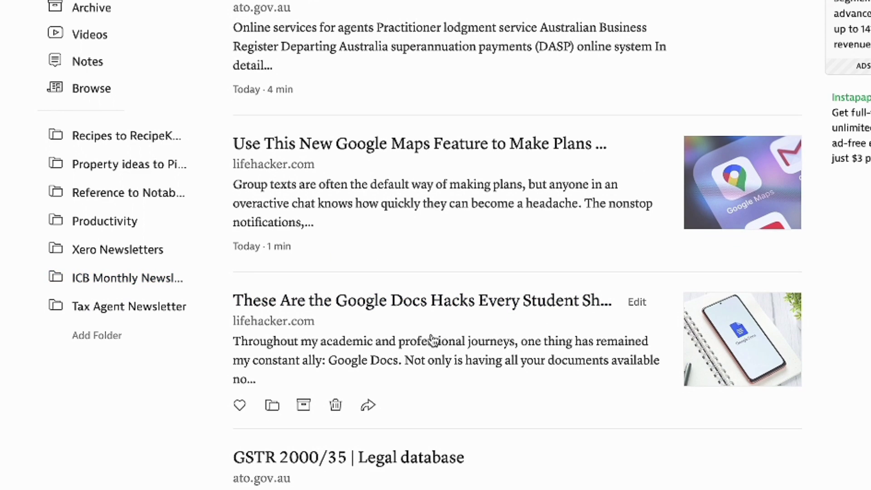
scroll(499, 411, down, 15)
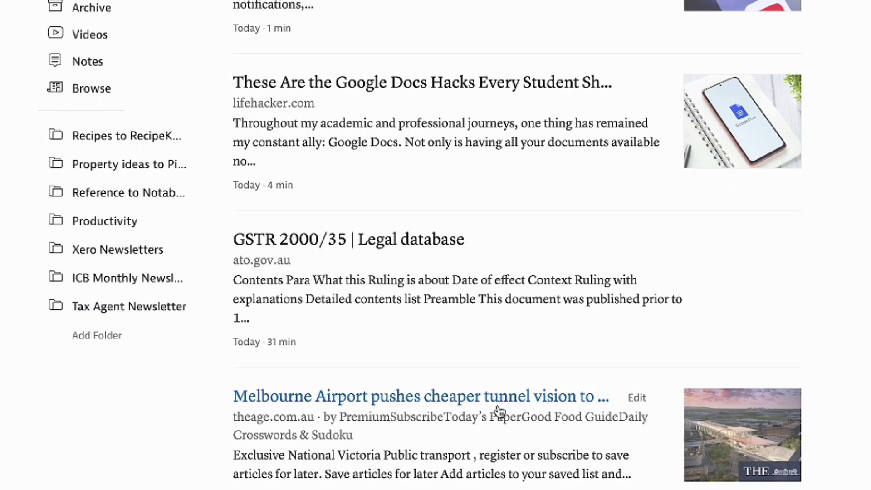
scroll(500, 411, down, 5)
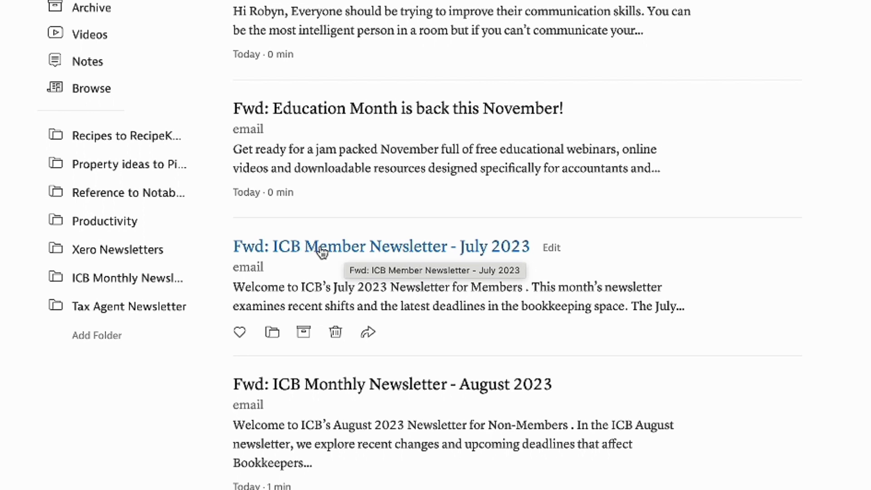
drag(322, 252, 113, 280)
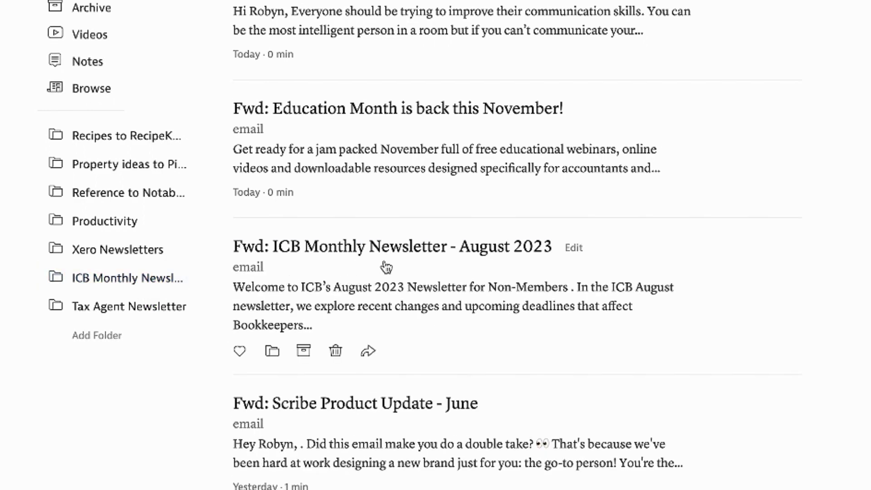
scroll(394, 282, up, 10)
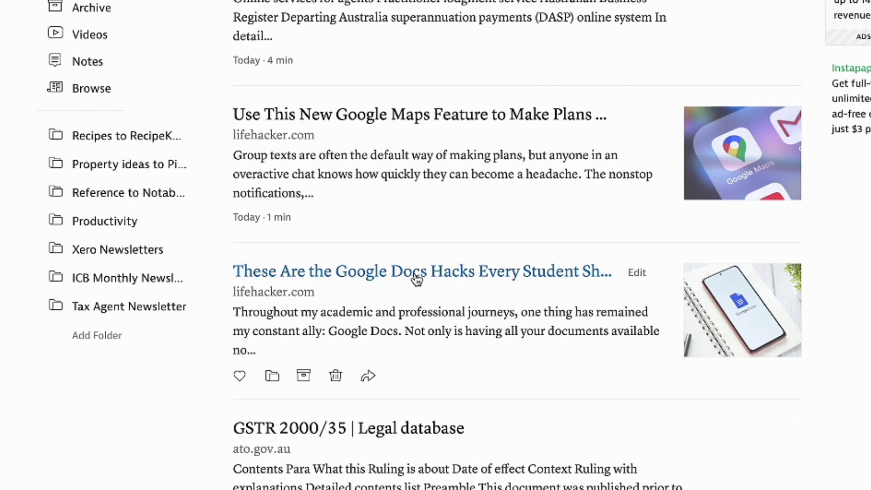
scroll(418, 281, up, 2)
scroll(467, 327, down, 6)
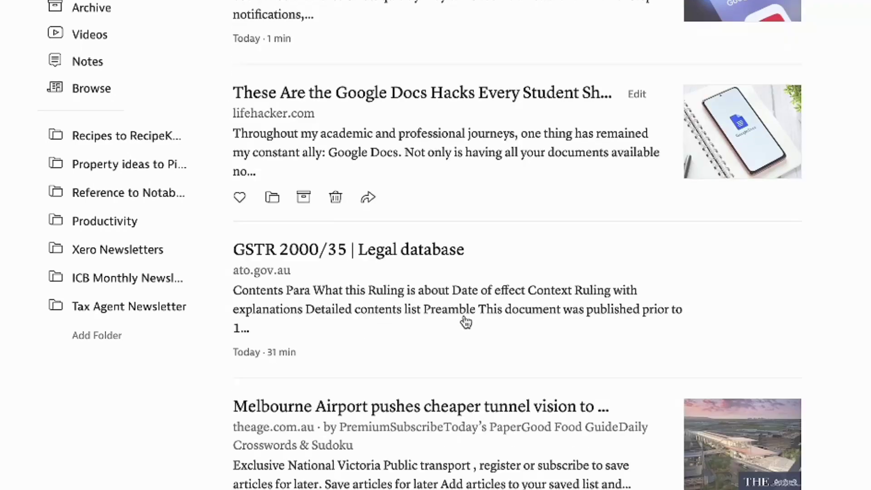
scroll(466, 319, down, 14)
scroll(472, 320, up, 20)
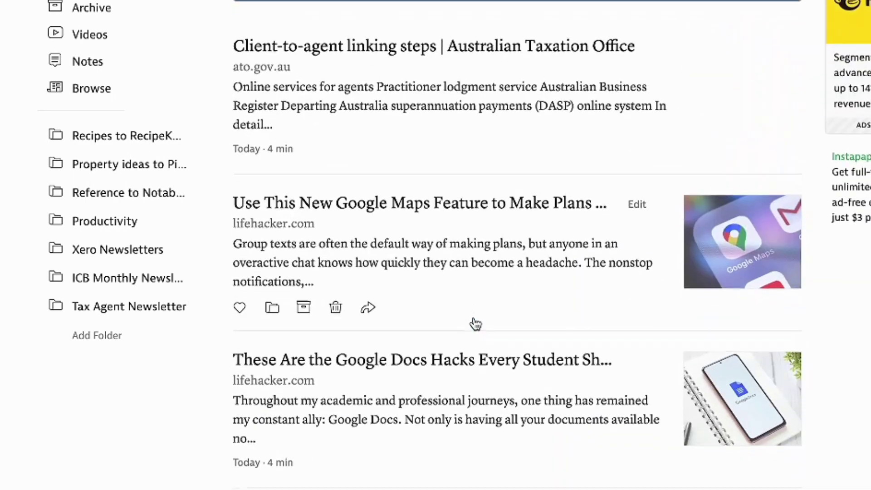
scroll(520, 219, down, 1)
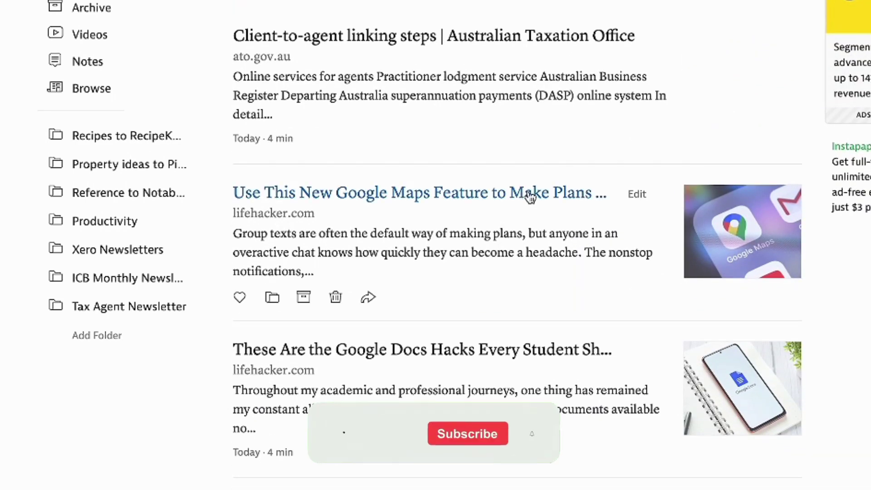